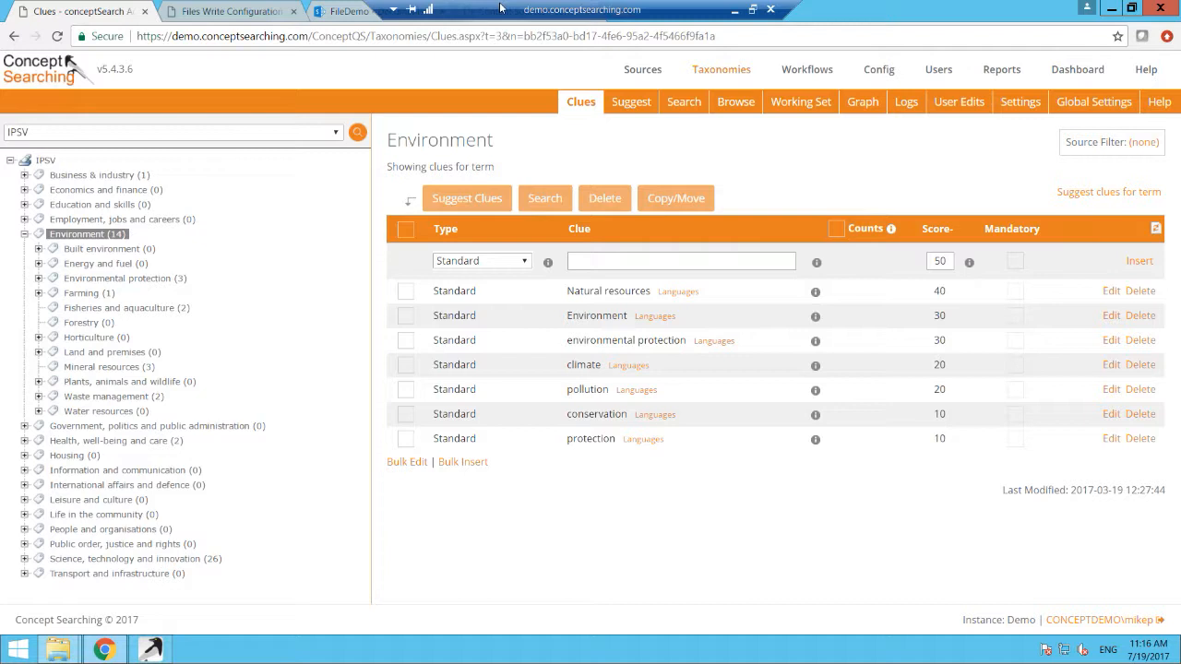
Step: Upload Sample (5).docx through Sample (10).docx from the Write Sample Documents folder to the FileDemo documents library and refresh the library
click(245, 11)
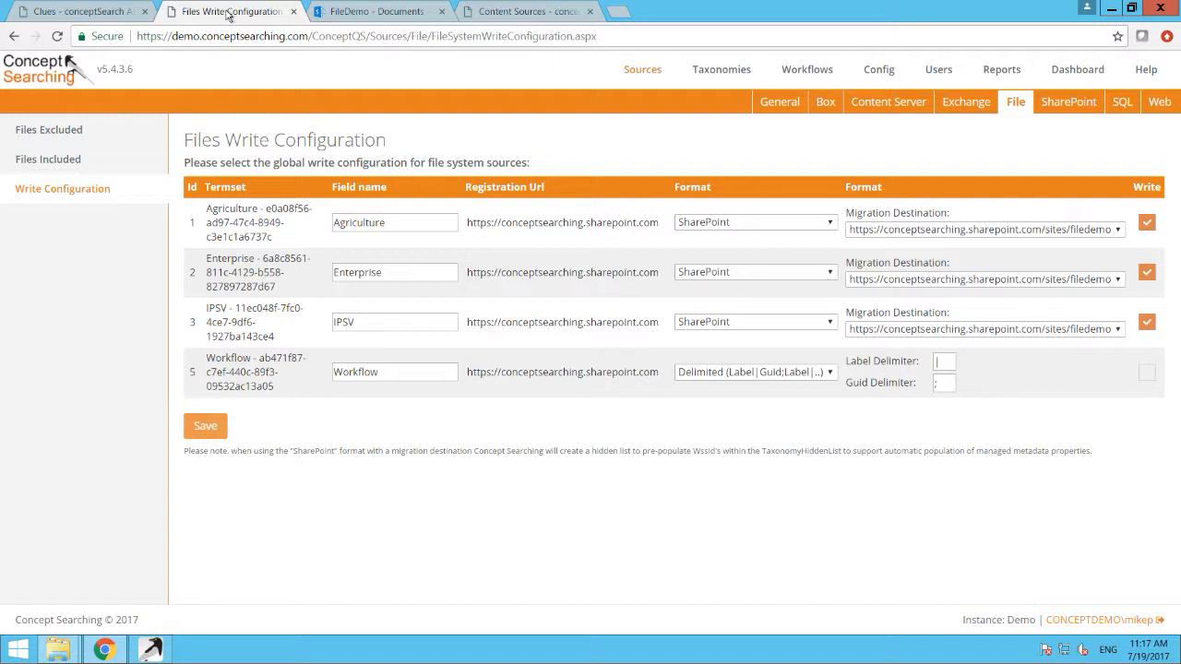
click(348, 10)
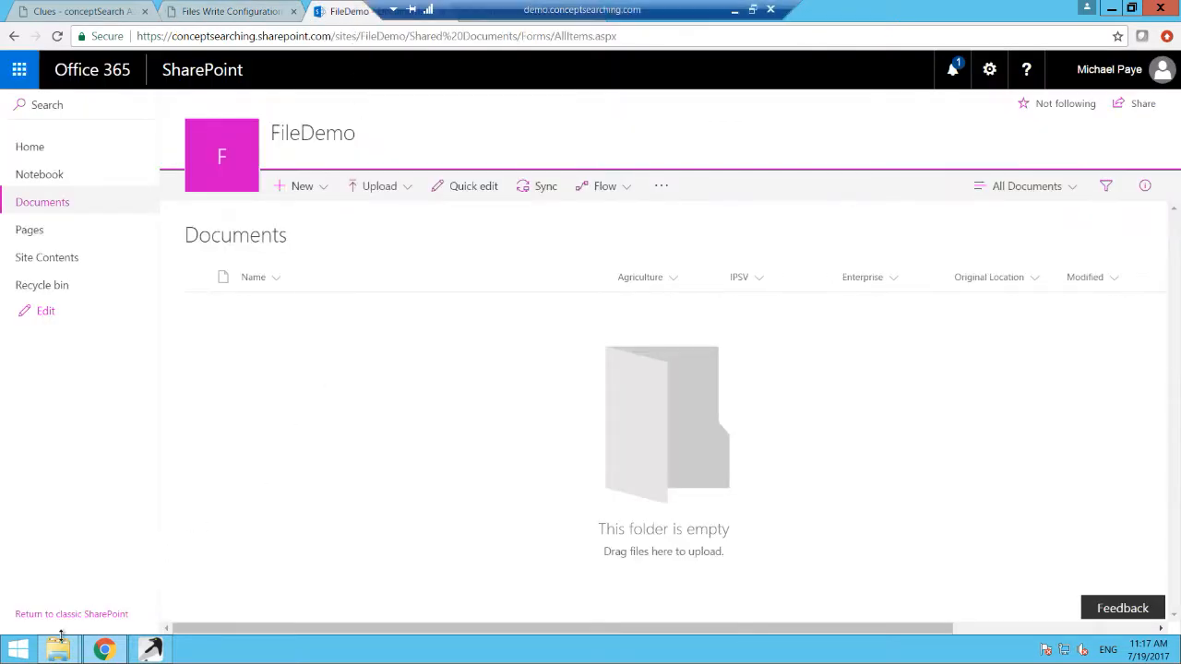
mouse_move(59, 648)
click(83, 609)
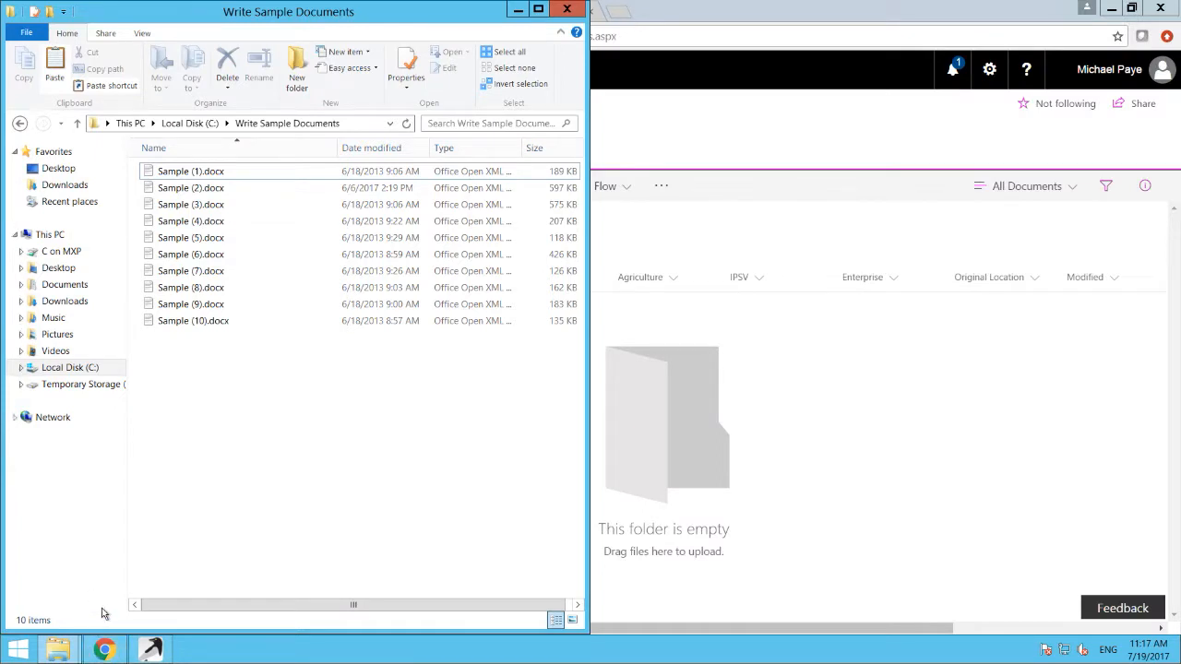
drag(255, 394, 835, 375)
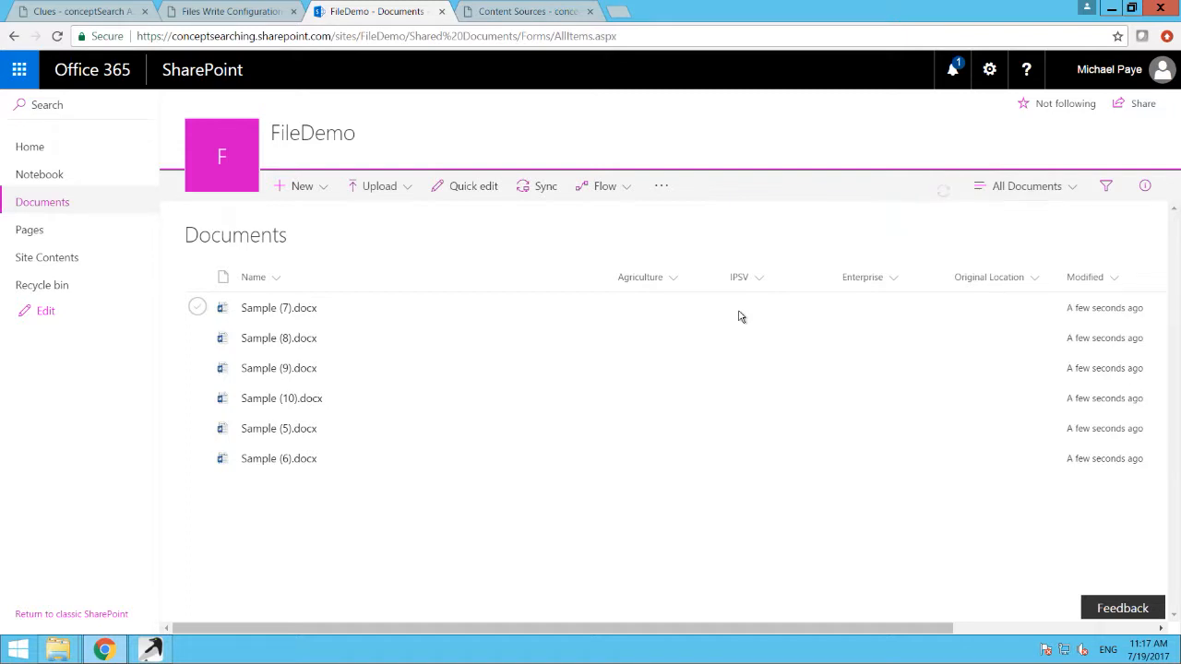
key(F5)
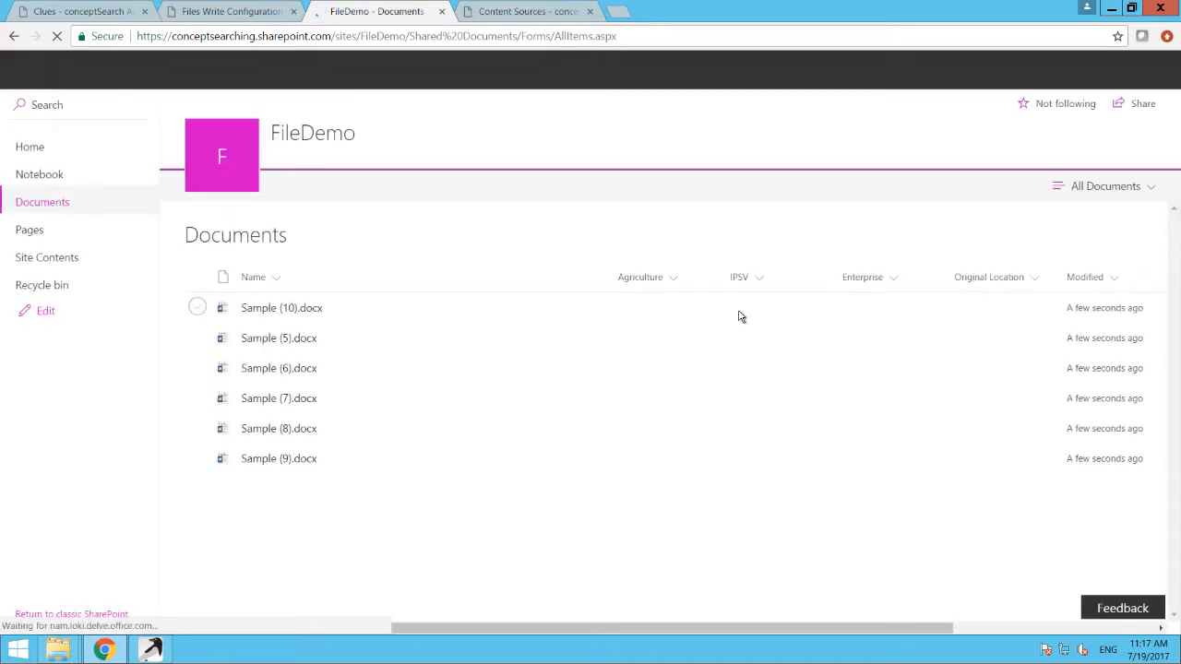
Step: Delete all the untagged sample documents from the FileDemo documents library
click(197, 277)
click(371, 191)
click(592, 402)
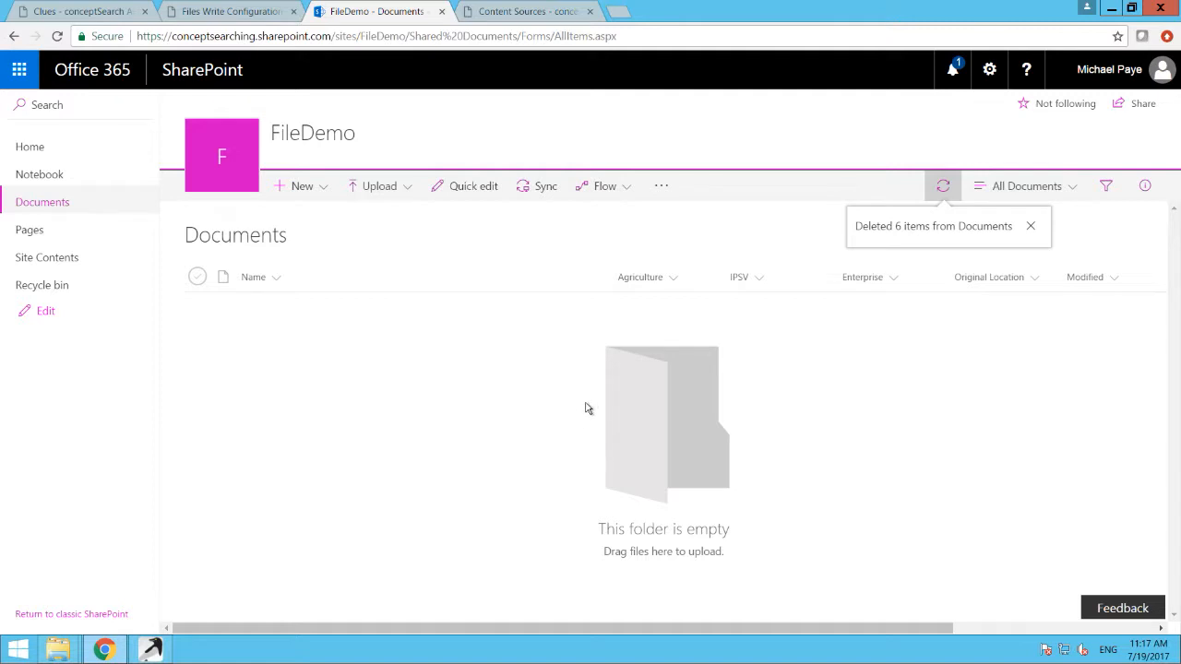
Step: Move Sample (6).docx through Sample (10).docx from the Write Sample Documents folder to the Write Demo folder
click(46, 655)
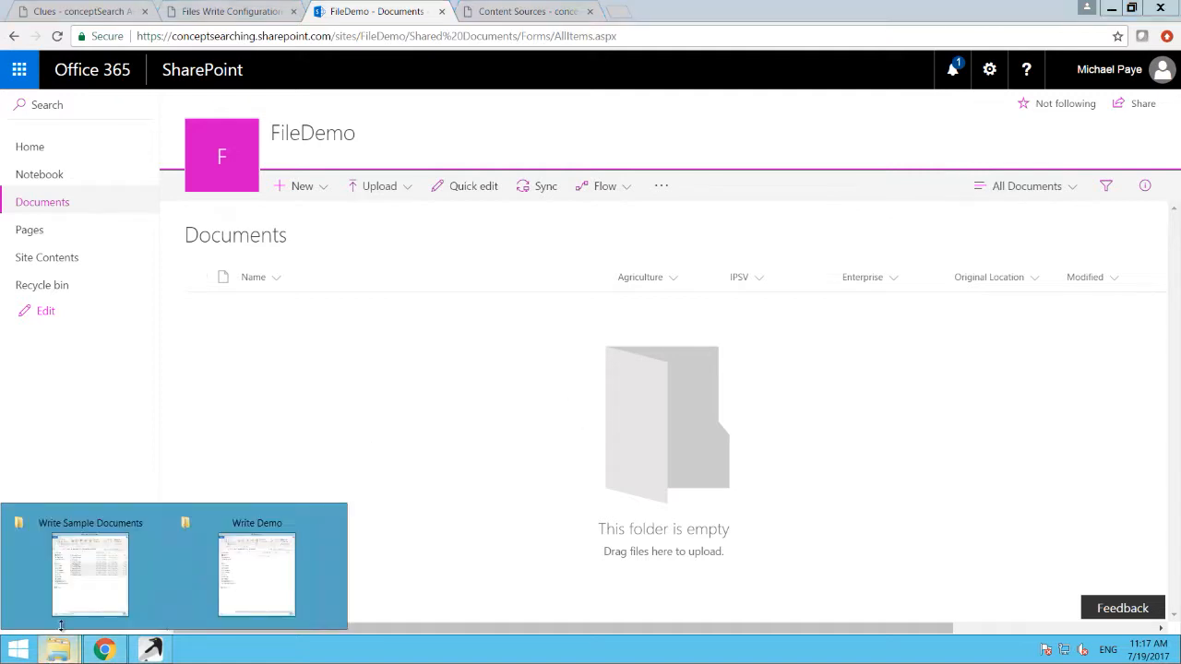
click(89, 587)
click(206, 376)
drag(207, 375, 201, 257)
click(57, 650)
click(206, 591)
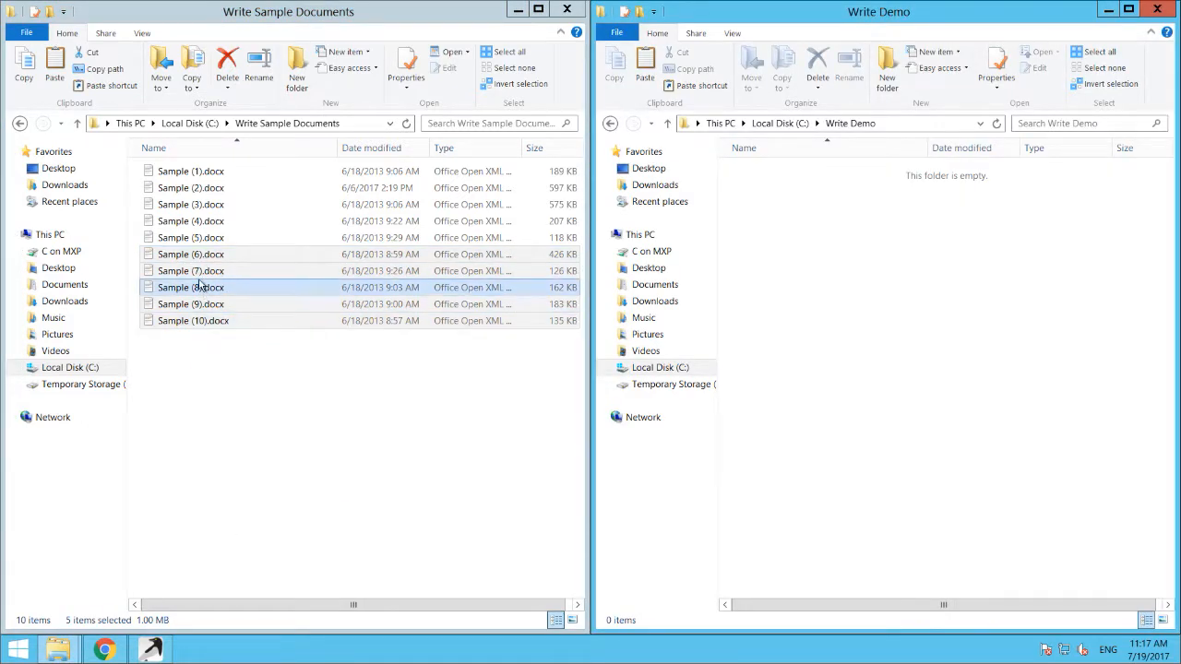
drag(196, 278, 875, 328)
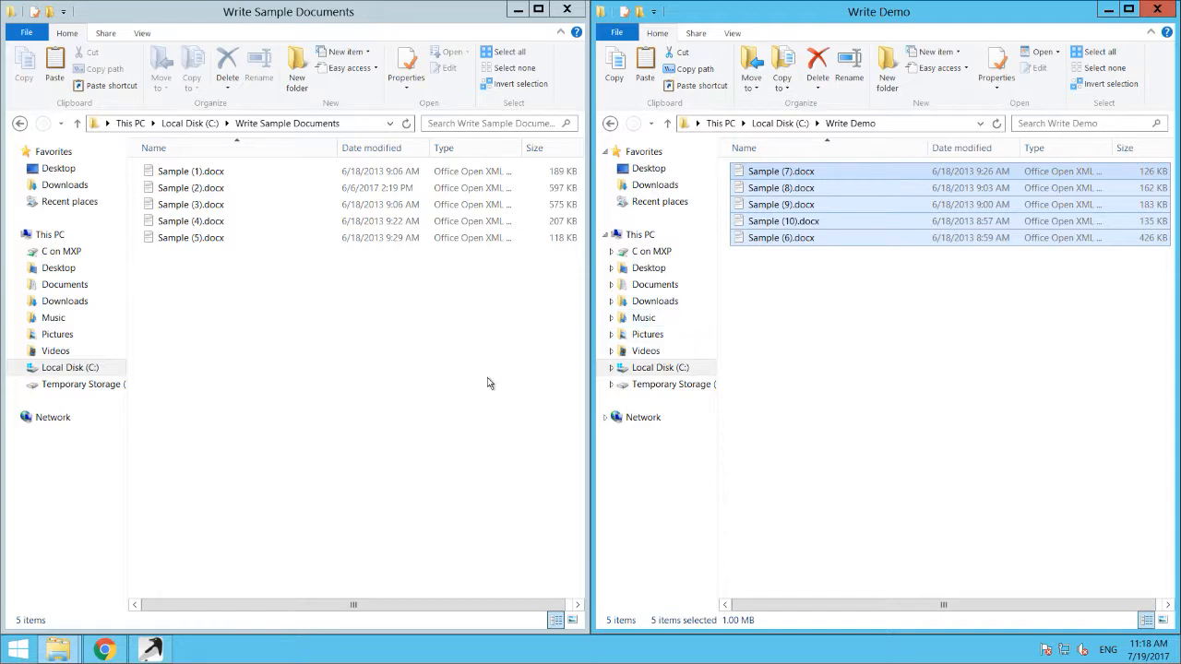
Step: Open the page list of the C:\Write Demo content source in conceptSearch and refresh the documents' processing status
click(104, 650)
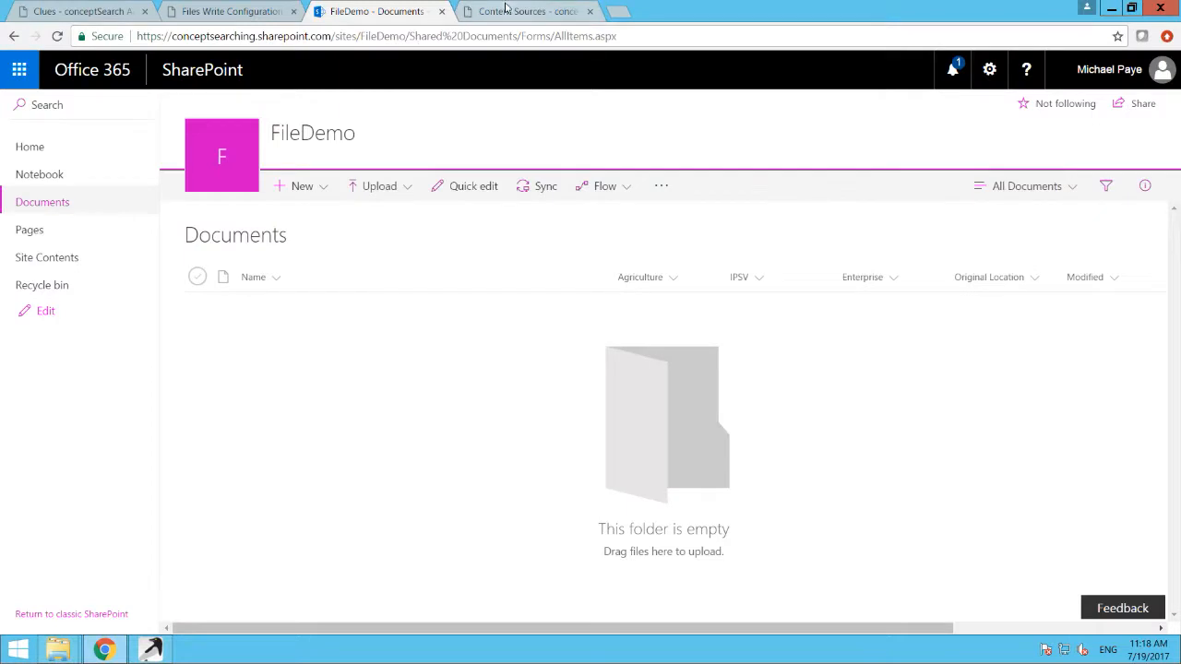
drag(501, 9, 505, 9)
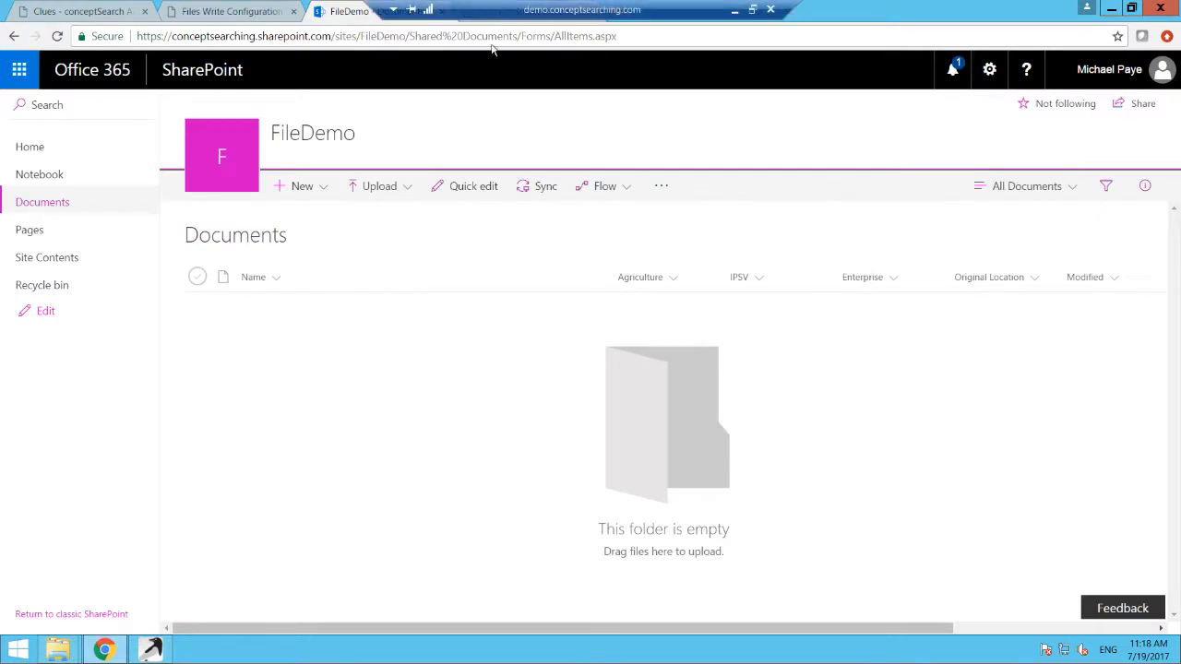
drag(520, 77, 514, 22)
click(108, 346)
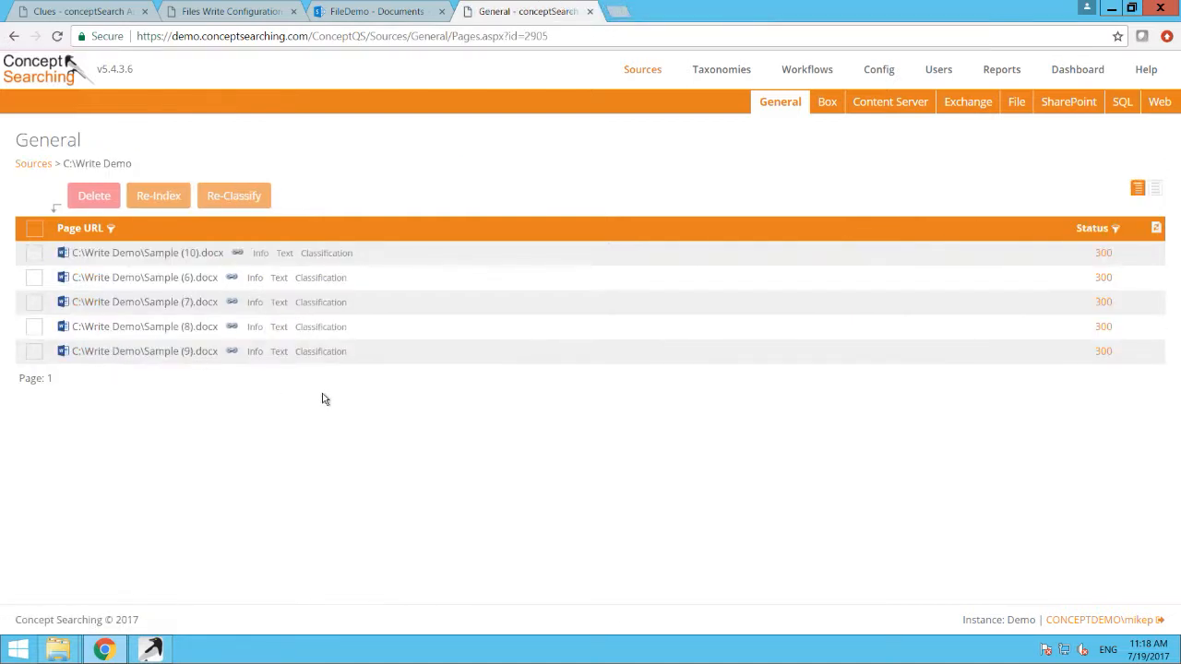
click(1157, 231)
Step: Bring up the Write Demo folder over the conceptSearch status list and check the files' modified dates
mouse_move(57, 649)
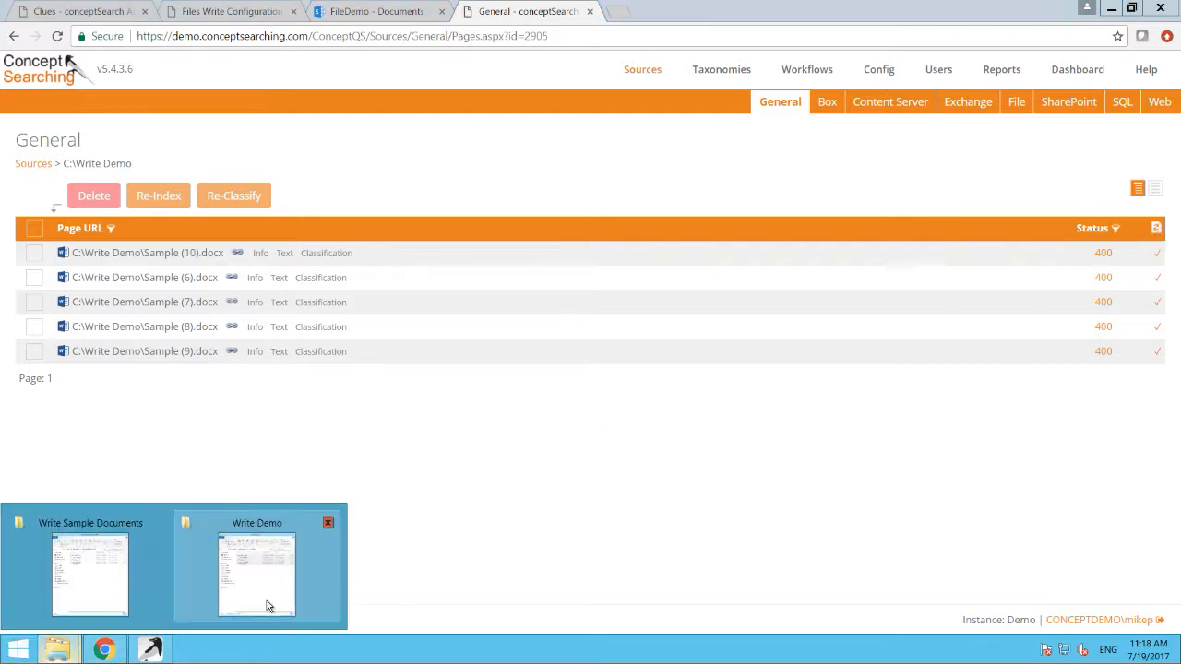
click(269, 595)
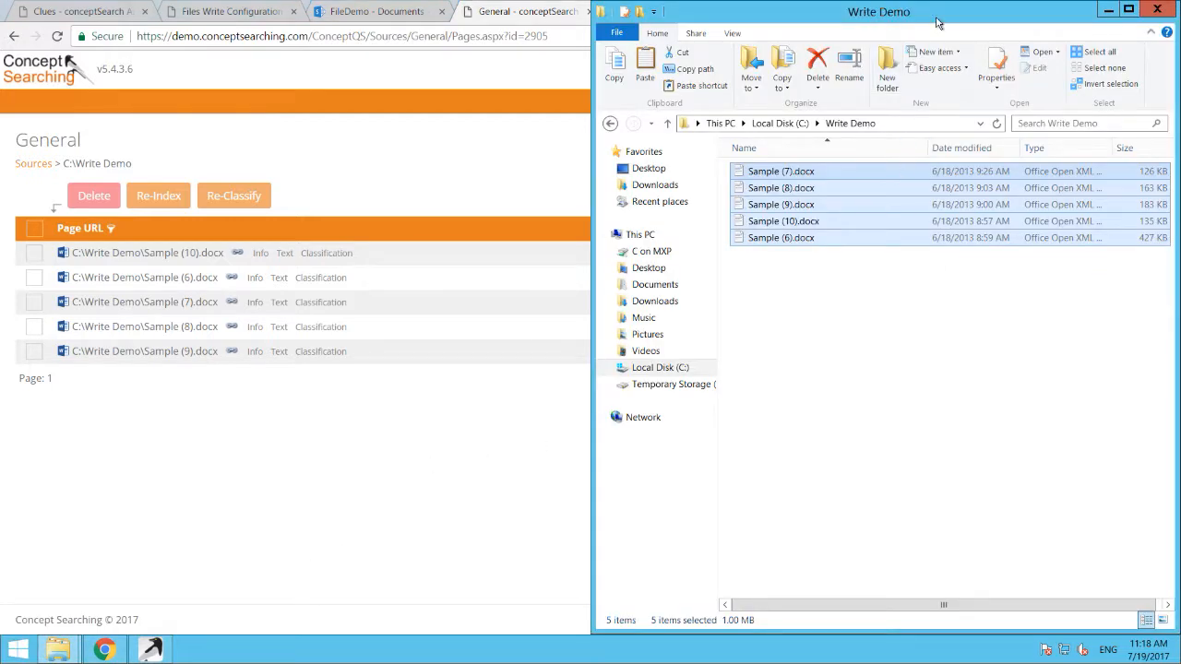
drag(928, 20, 697, 80)
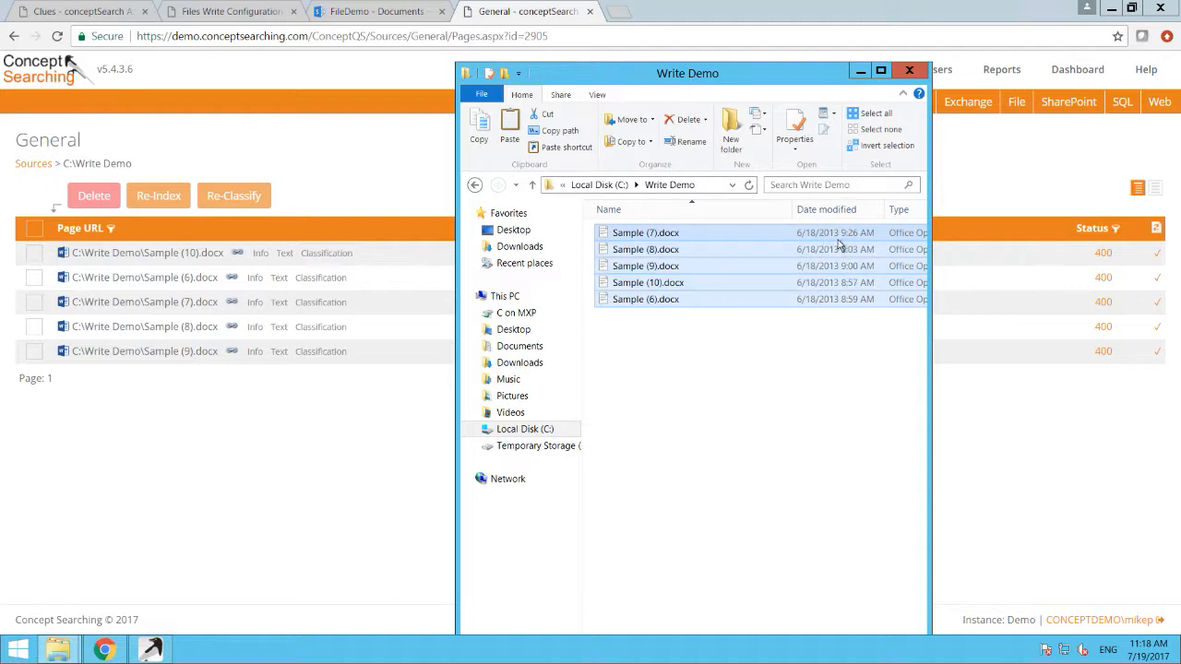
Step: Upload the five classified documents from the Write Demo folder to the FileDemo documents library and refresh the library
click(369, 13)
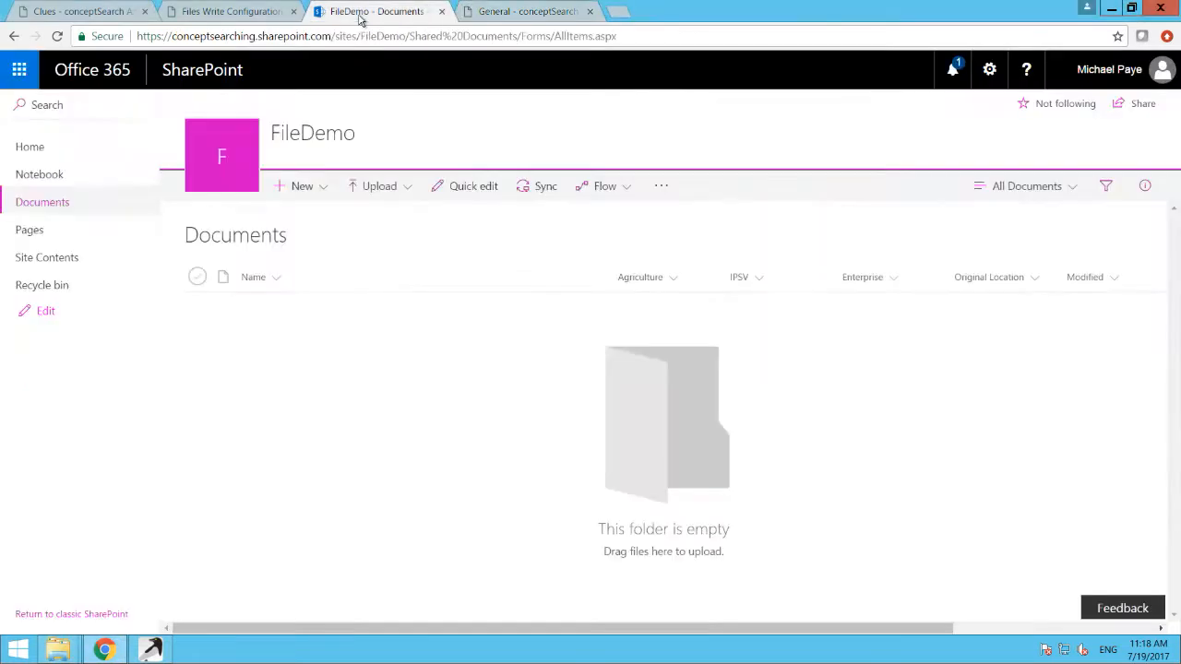
mouse_move(57, 649)
click(235, 577)
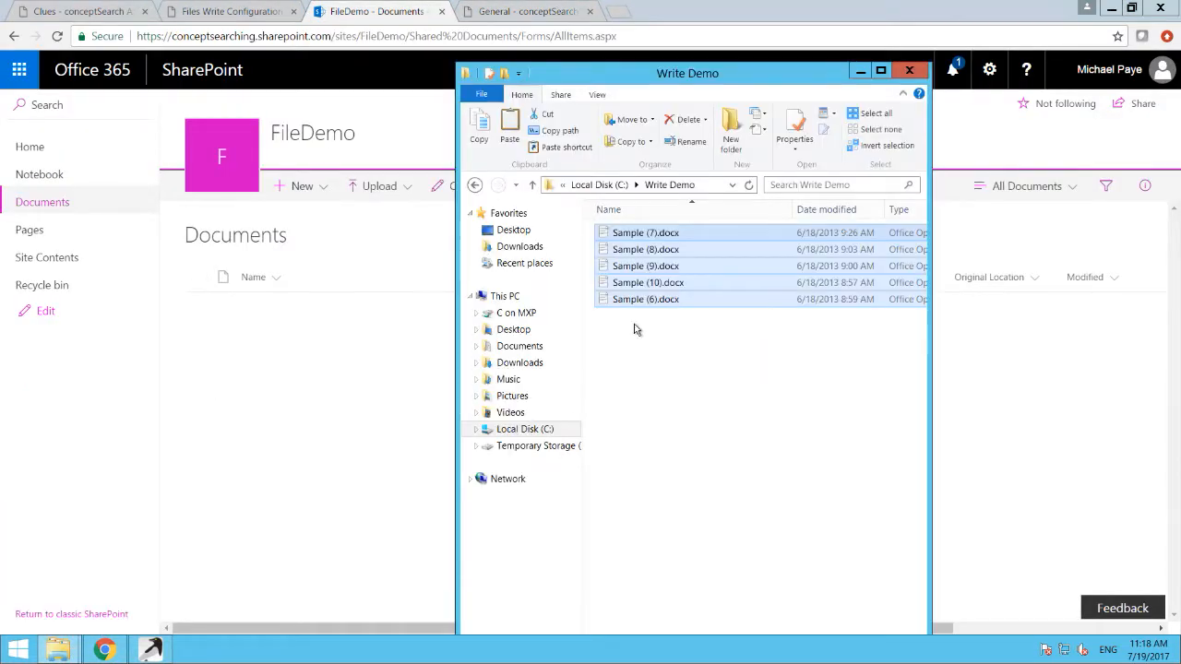
drag(655, 275, 275, 310)
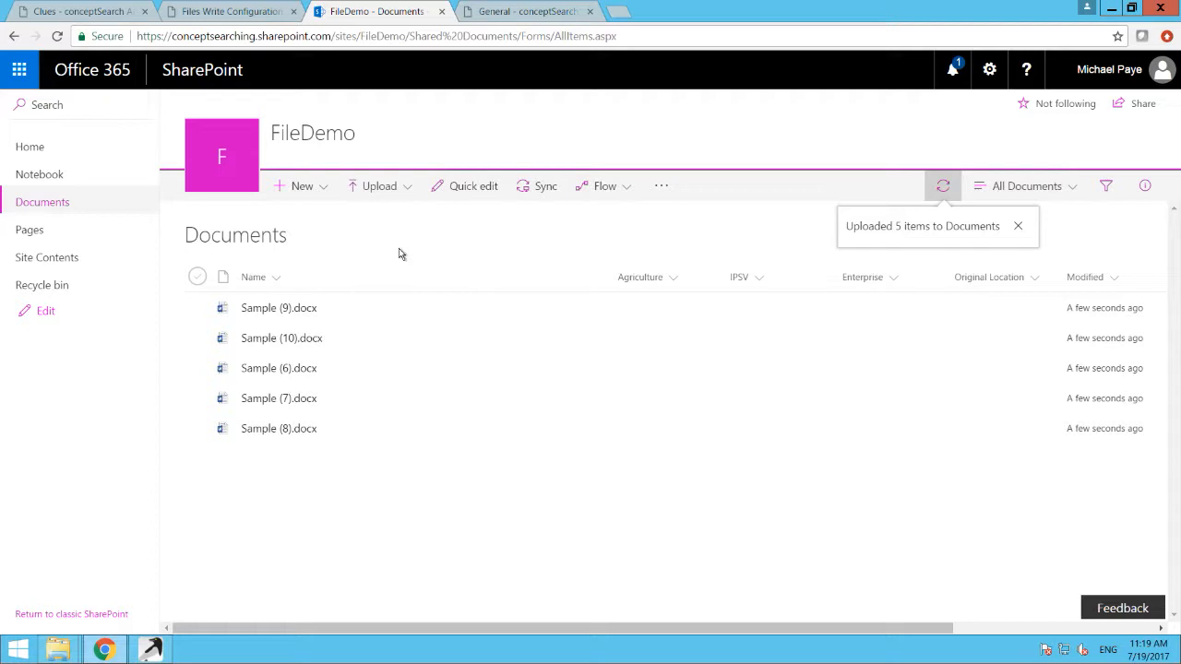
key(F5)
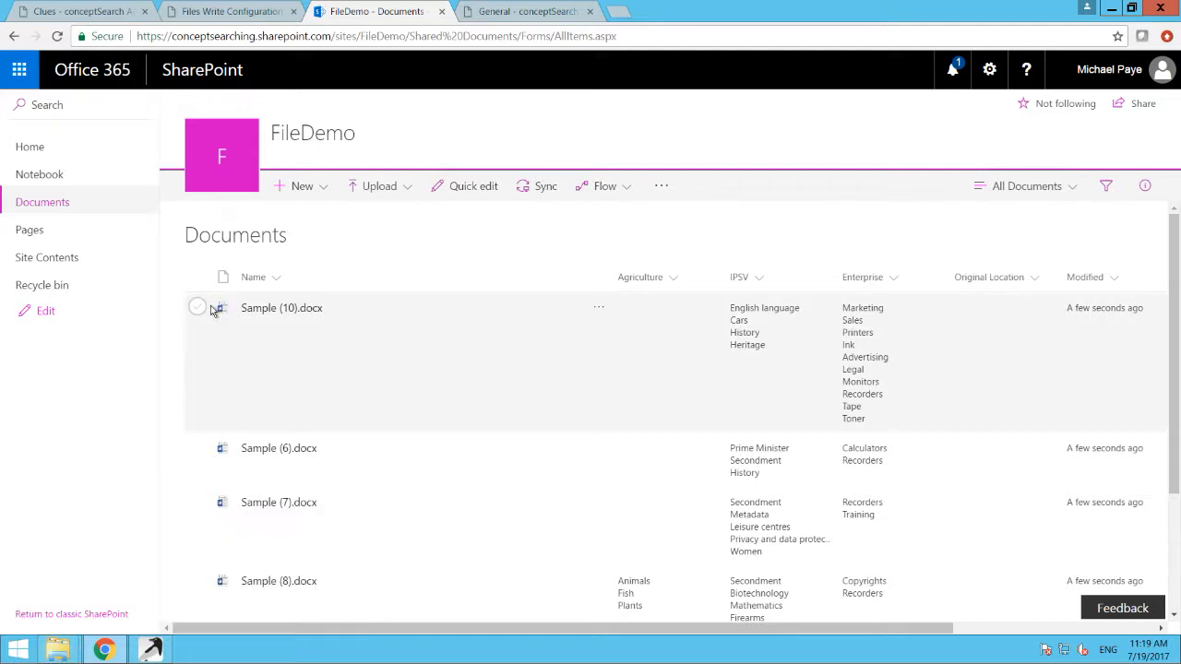
Step: Delete the five classified documents from the FileDemo documents library
click(196, 278)
click(371, 188)
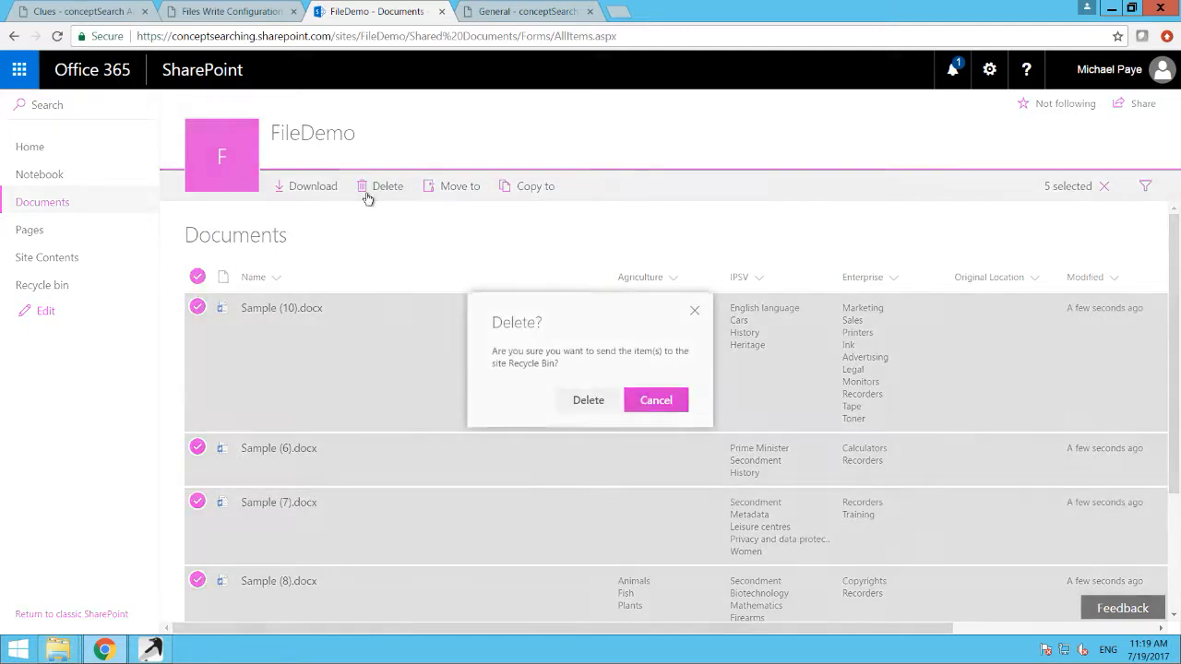
click(587, 403)
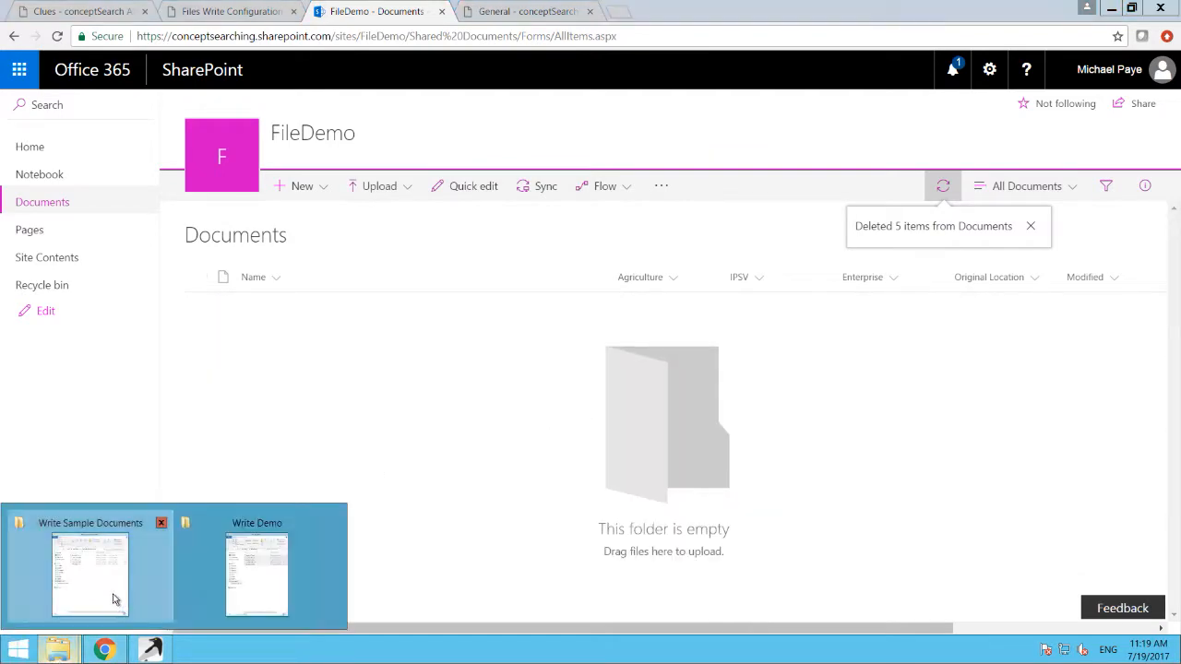
Step: Move Sample (1).docx through Sample (5).docx from the Write Sample Documents folder to the Write and Migrate Demo folder
click(119, 601)
mouse_move(72, 655)
click(230, 577)
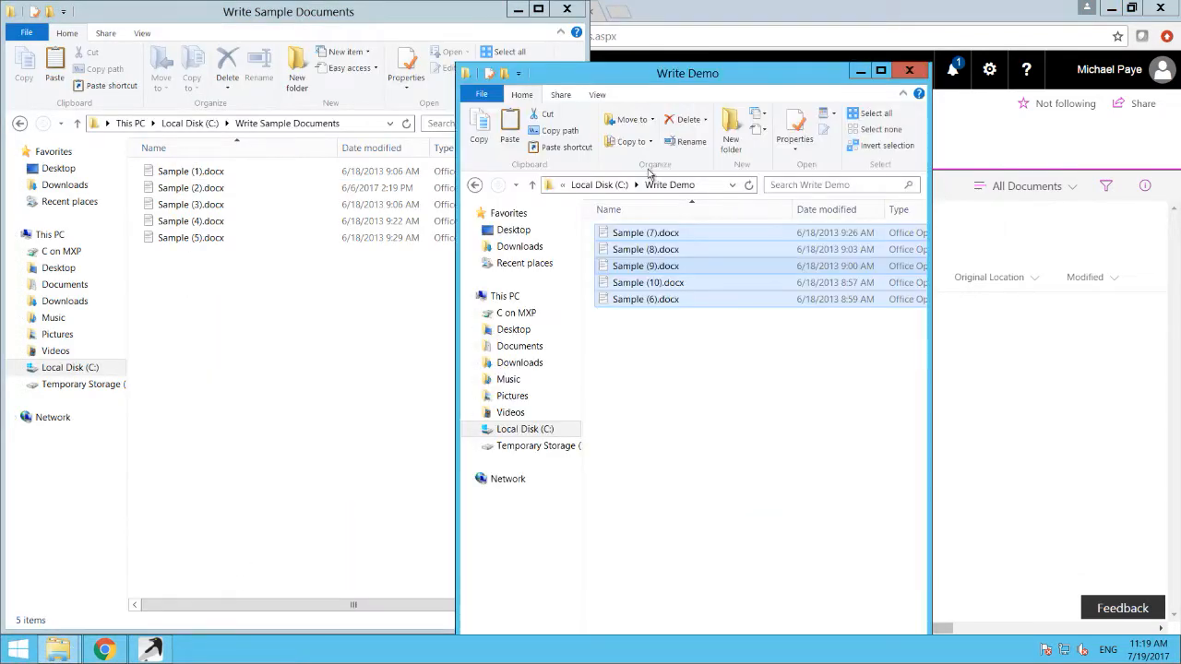
click(617, 190)
double_click(646, 425)
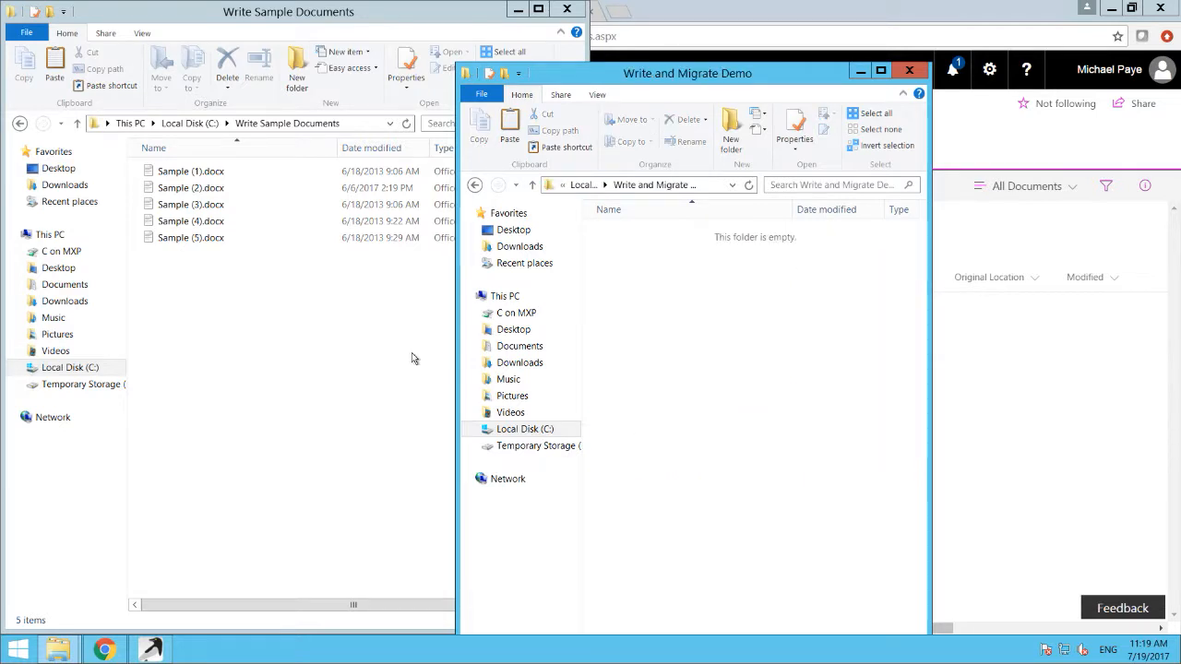
click(173, 286)
drag(177, 284, 192, 175)
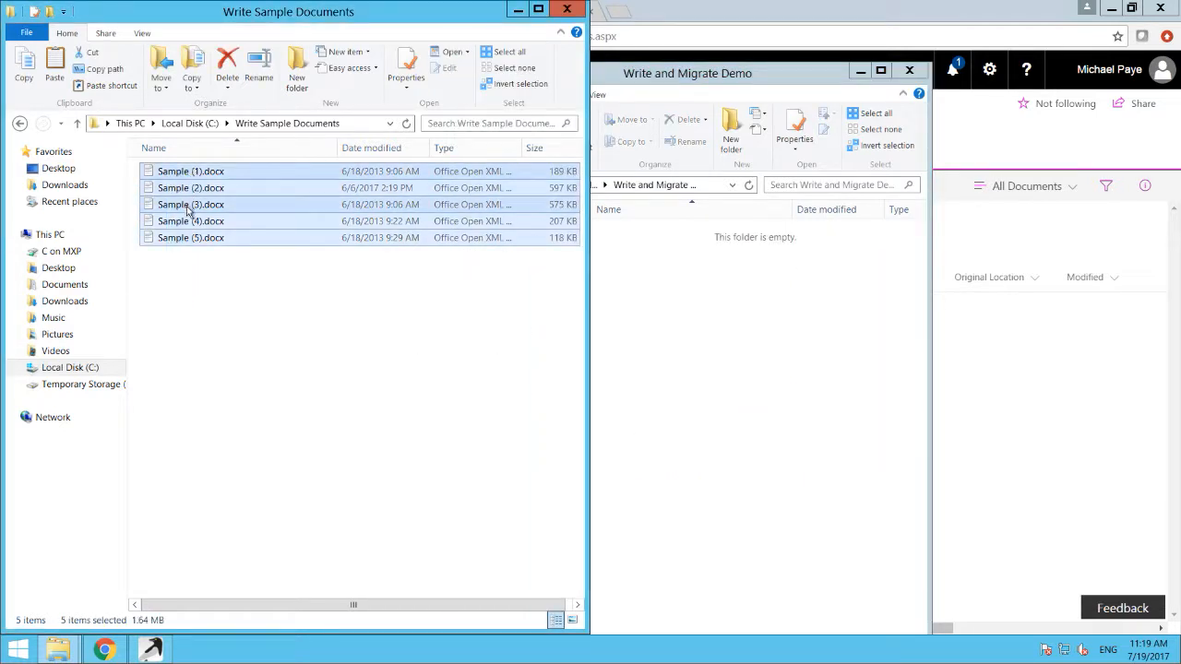
drag(190, 206, 759, 326)
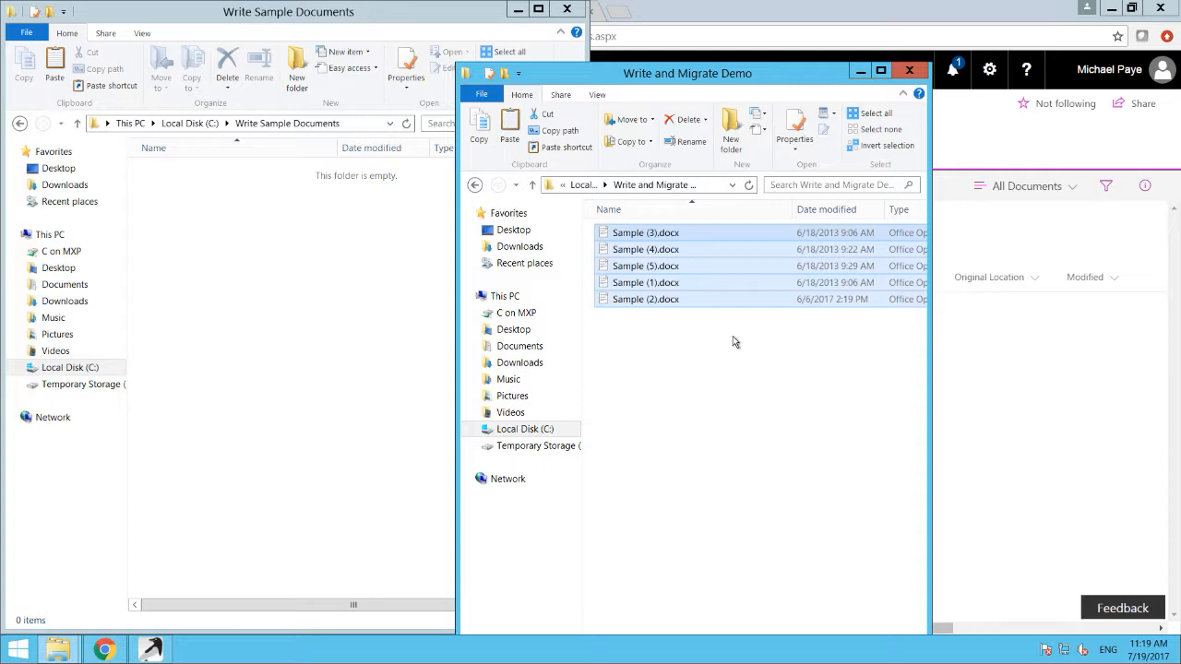
Step: Open the page list of the C:\Write and Migrate Demo content source in conceptSearch and refresh the documents' status
click(104, 650)
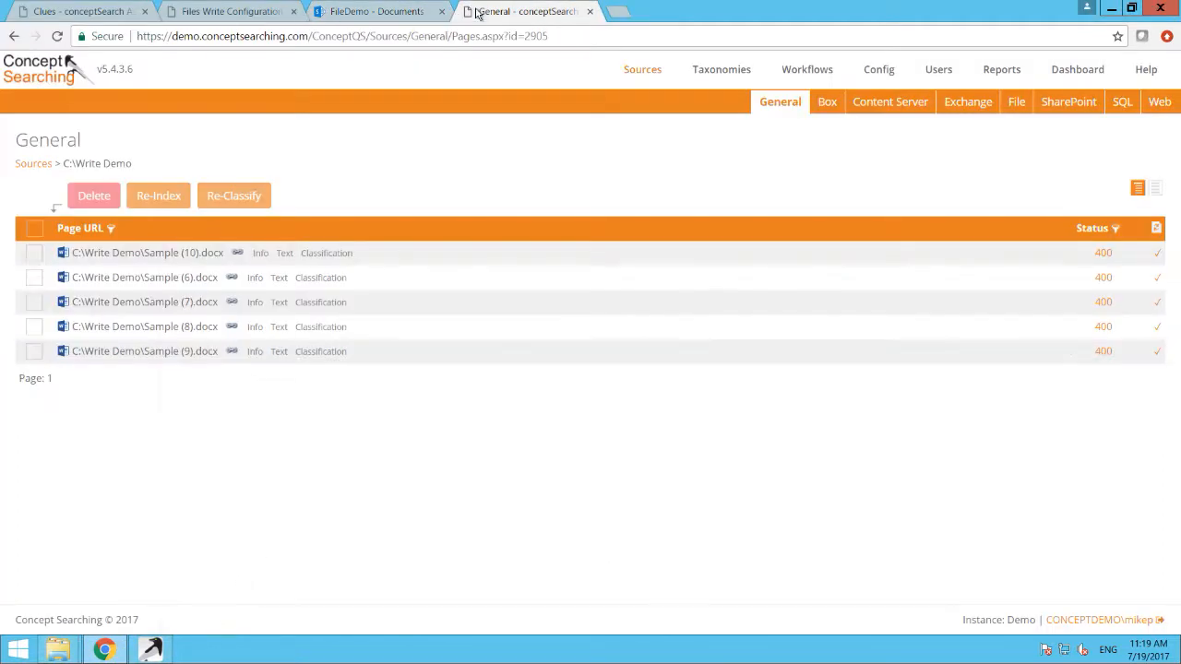
click(478, 12)
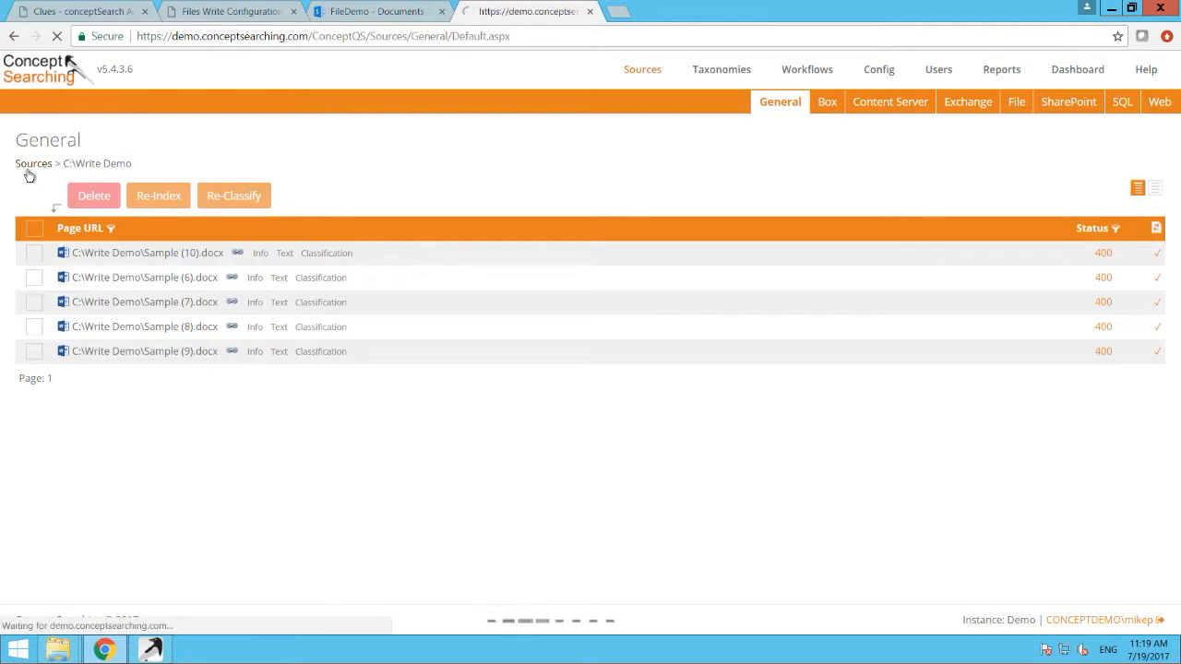
click(28, 167)
click(164, 316)
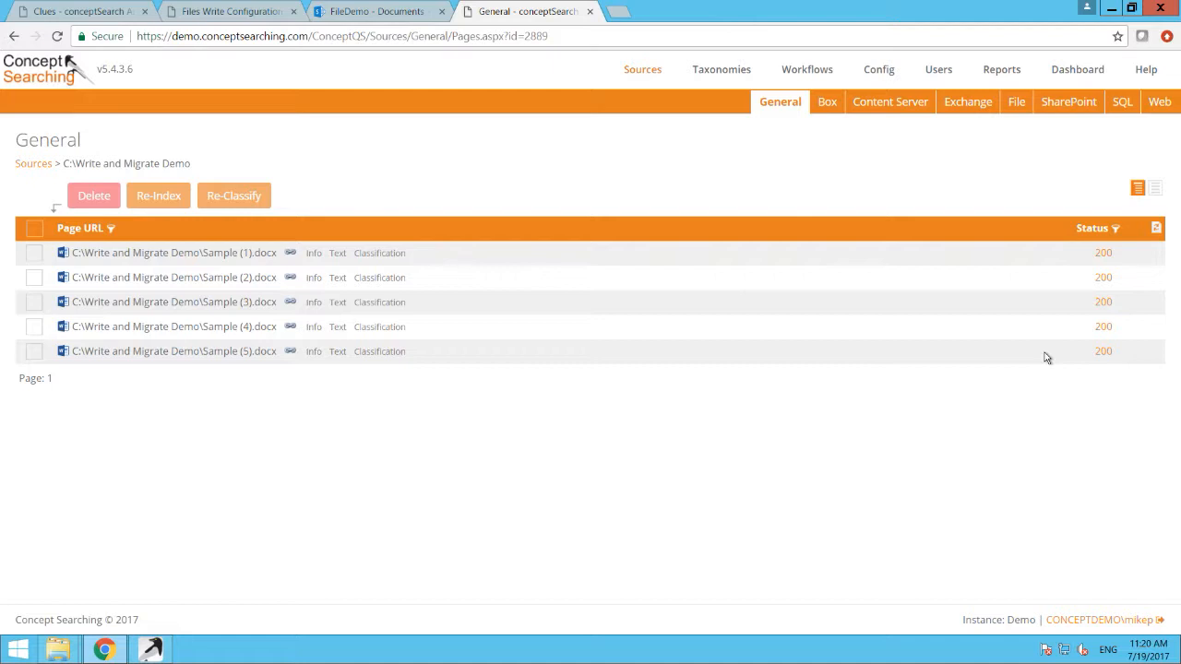
click(1156, 230)
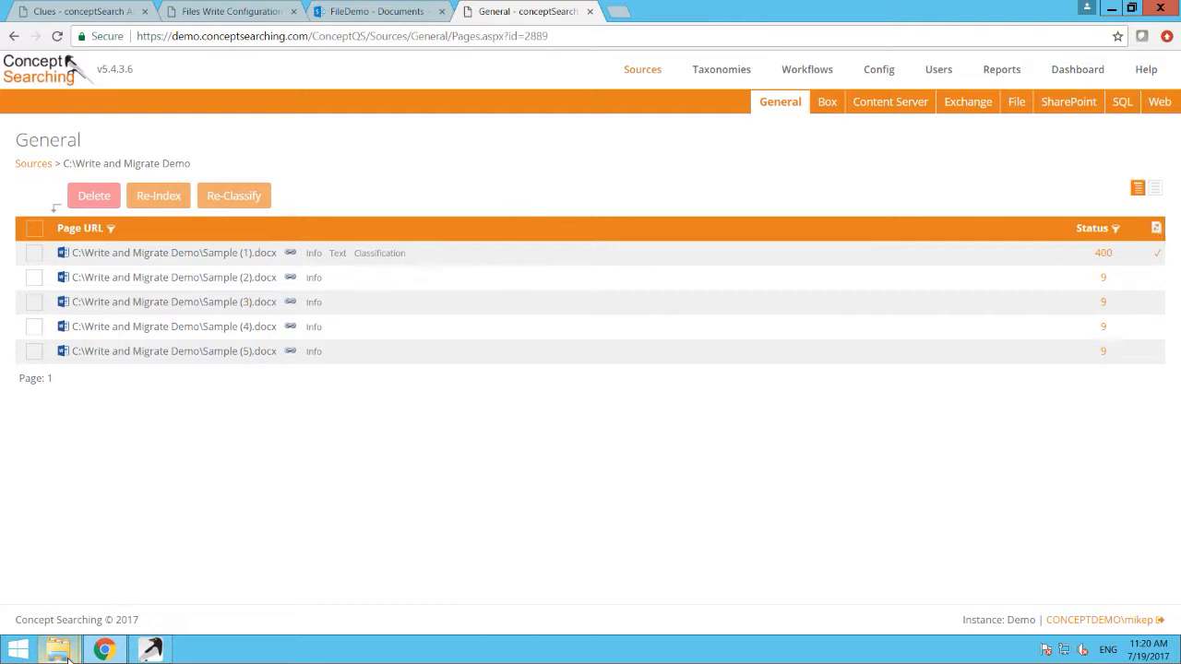
Step: Check the contents of the Write and Migrate Demo folder, and refresh the FileDemo library to examine its documents' metadata columns
mouse_move(58, 648)
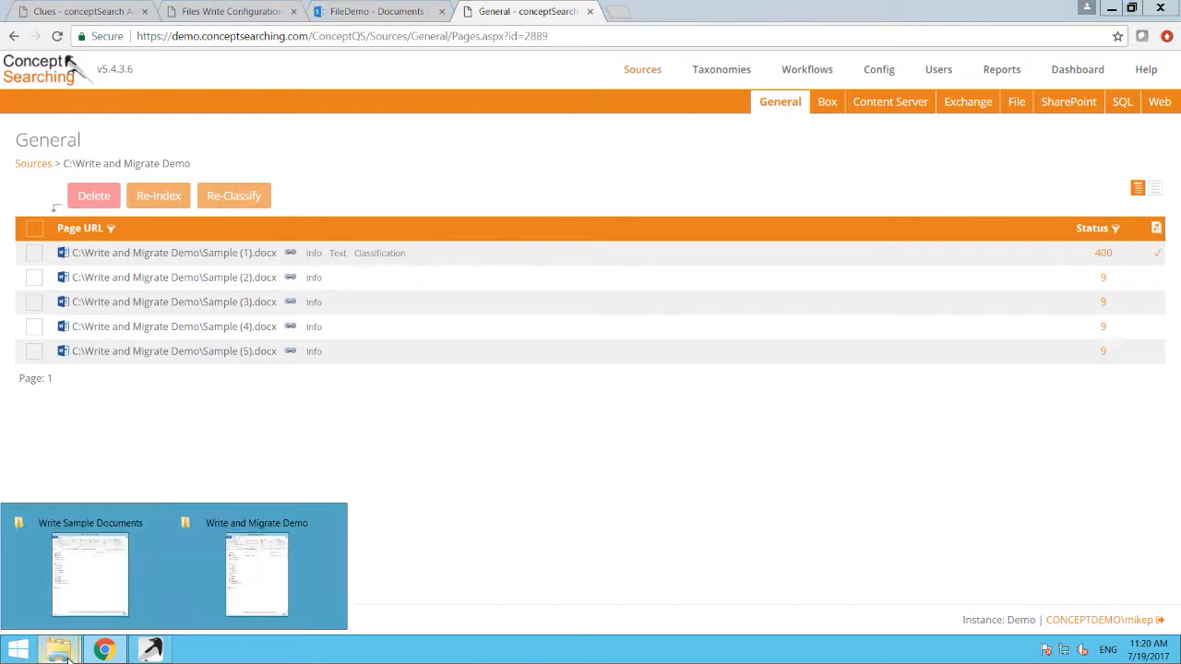
click(221, 570)
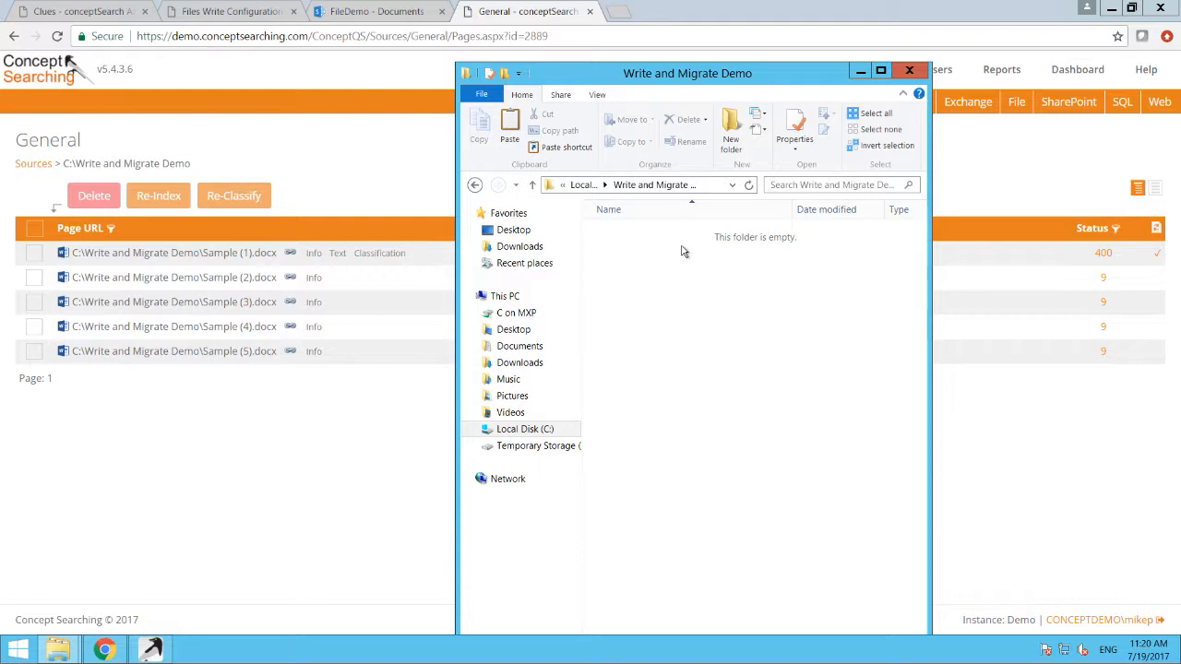
click(325, 12)
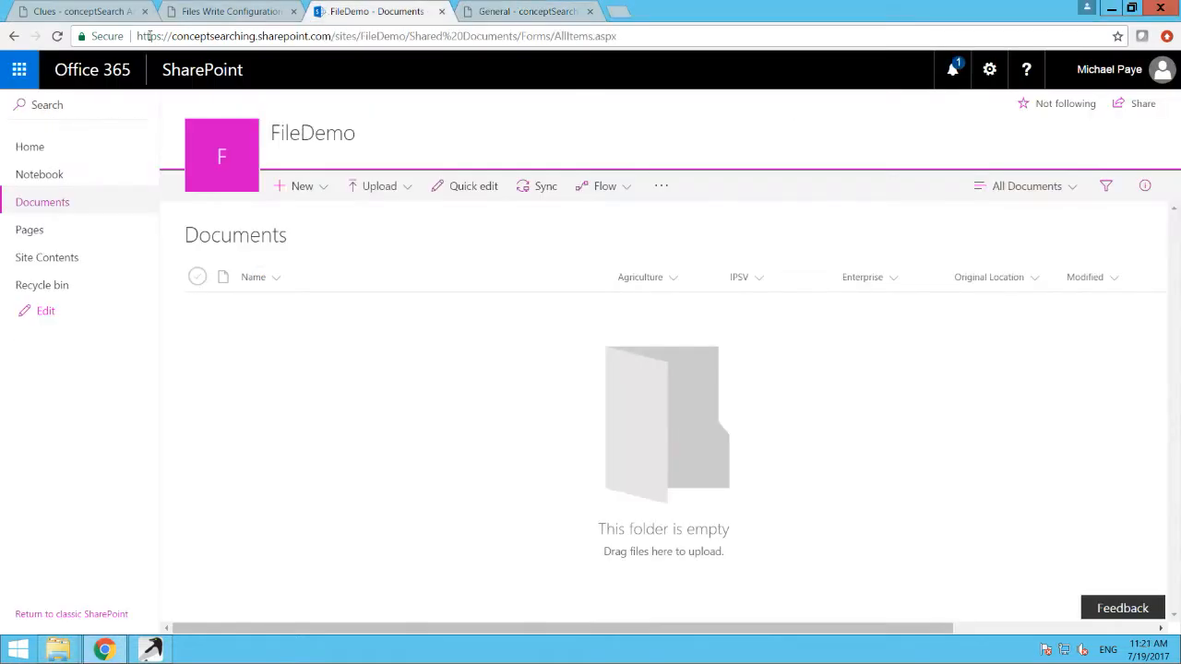
click(56, 36)
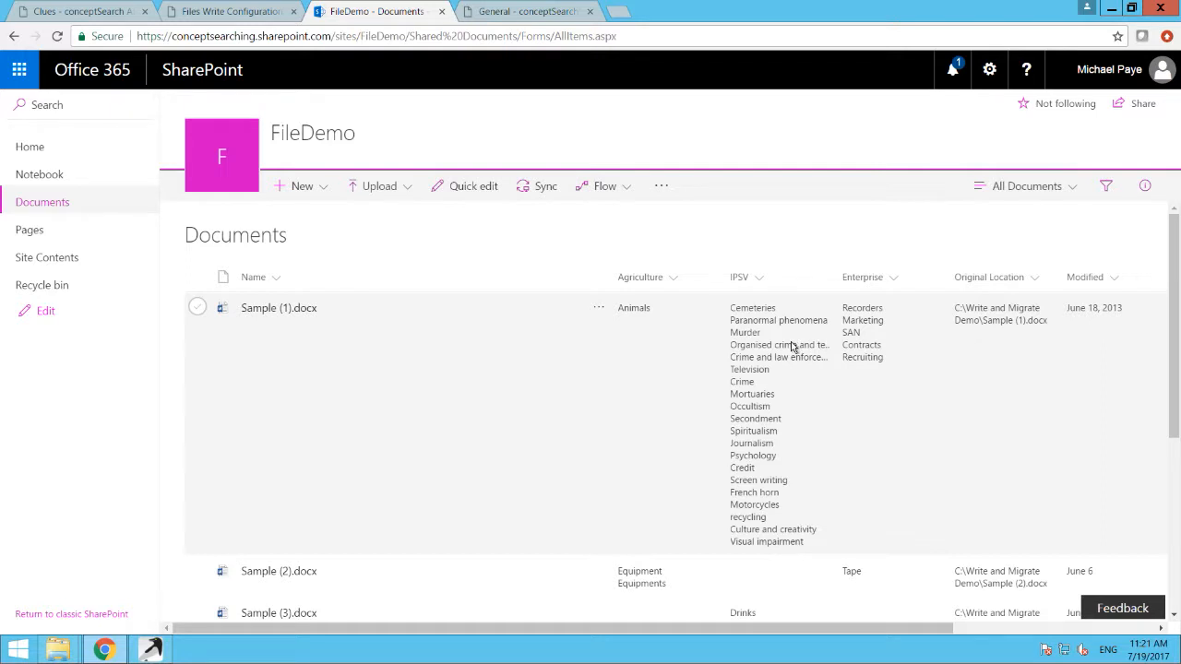
scroll(791, 346, down, 1)
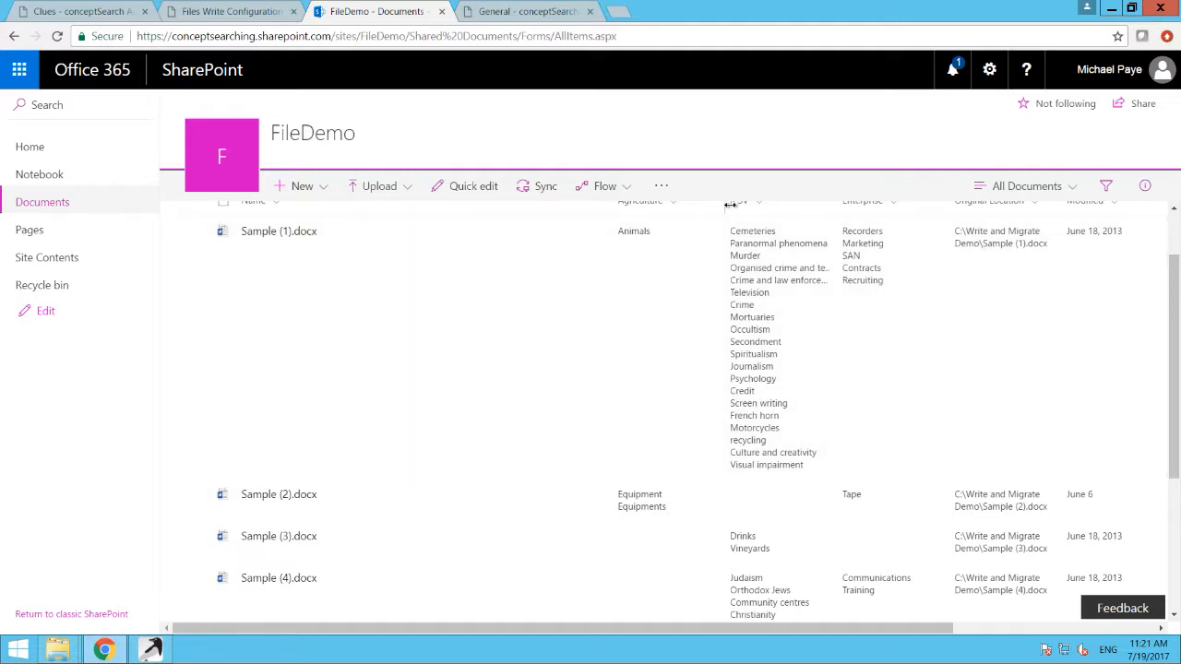
mouse_move(746, 6)
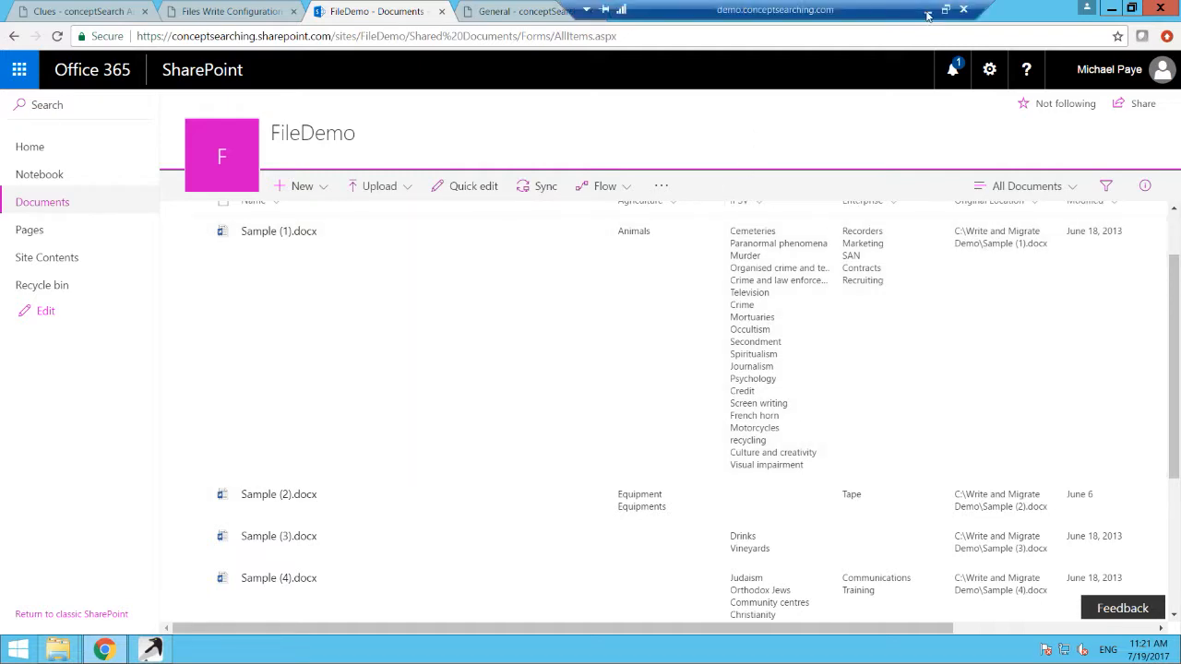